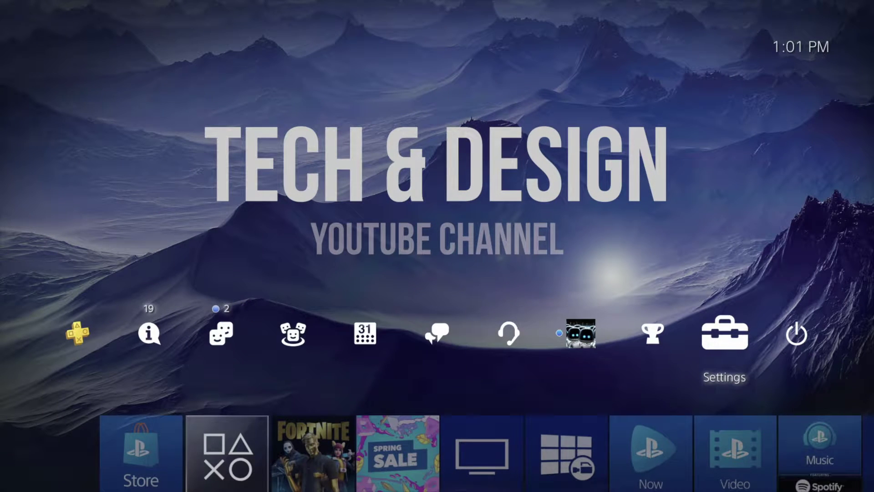
Open Settings and go into the Themes section
key("Left")
key("Right")
key("Return")
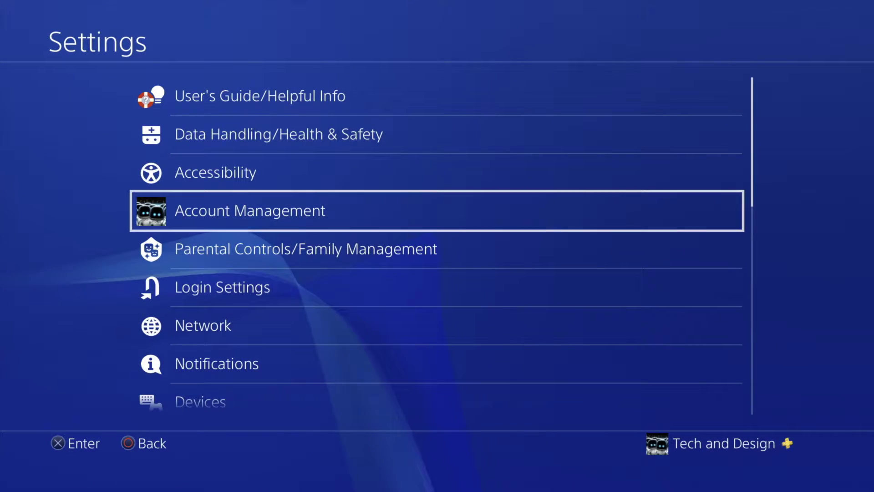
key("Down")
key("Down")
key("Down")
key("Down")
key("Up")
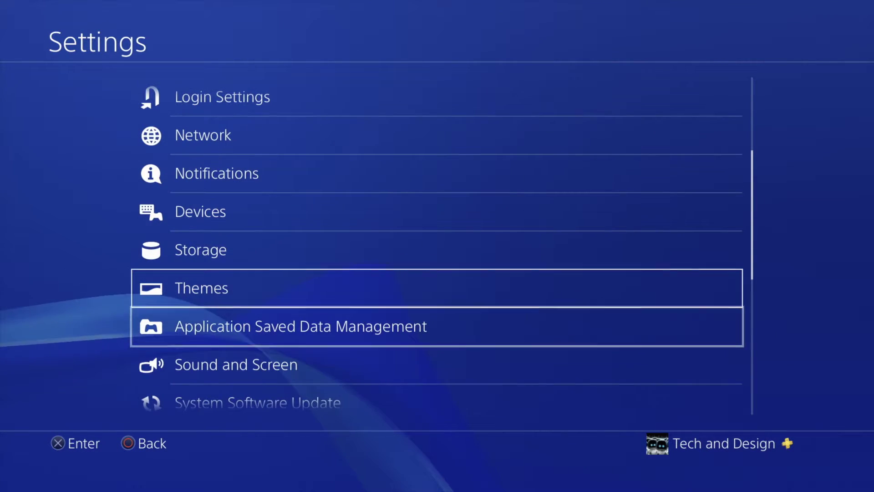
key("Return")
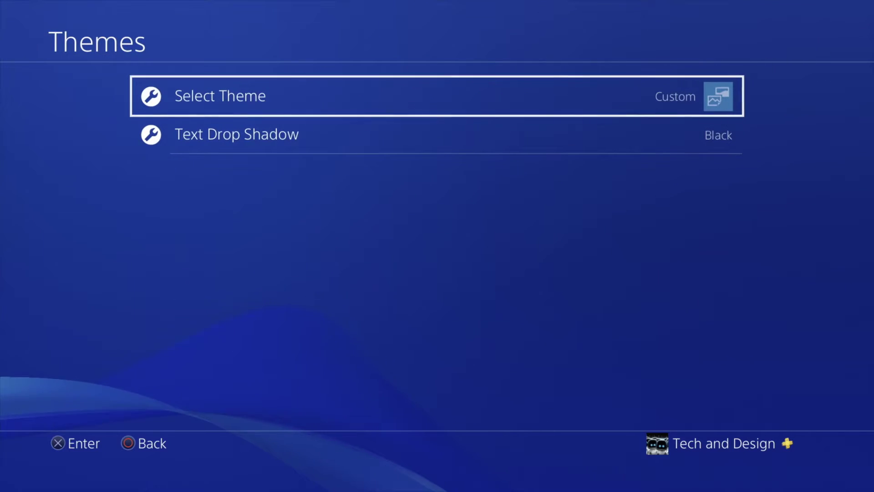
In Select Theme, choose the Custom tile to reach the Select Device screen
key("Return")
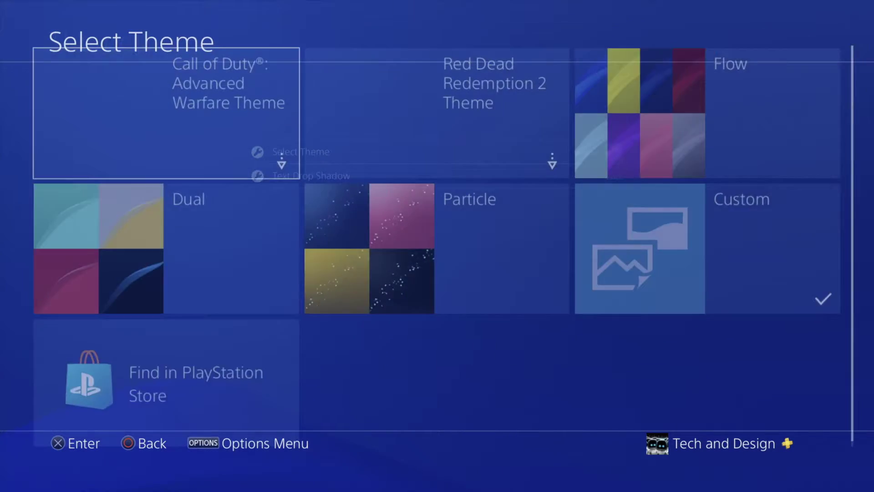
key("Right")
key("Right")
key("Down")
key("Return")
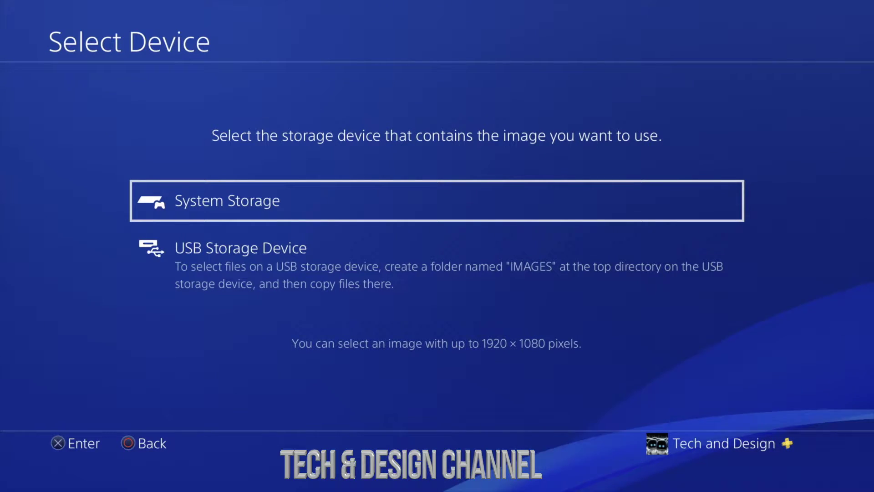
key("Down")
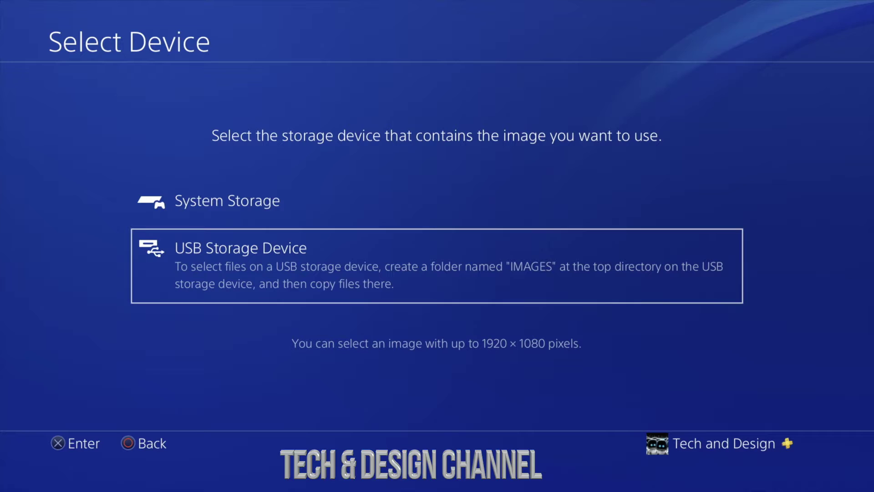
key("Up")
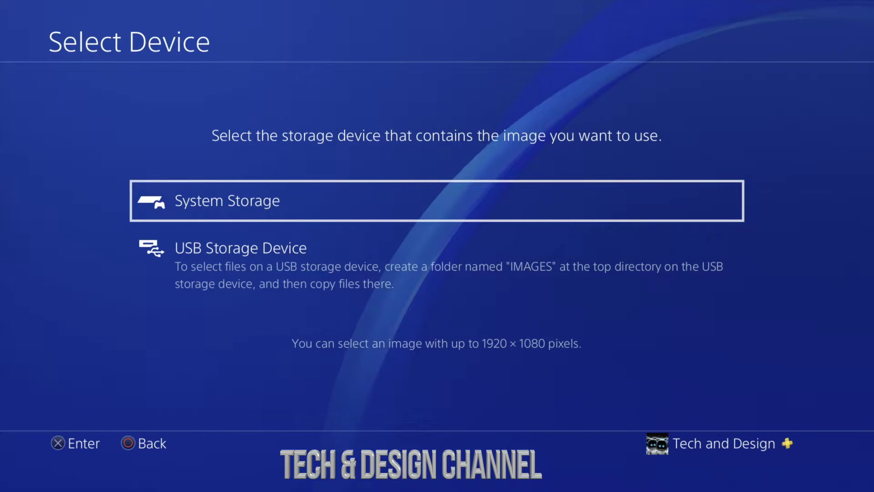
key("Return")
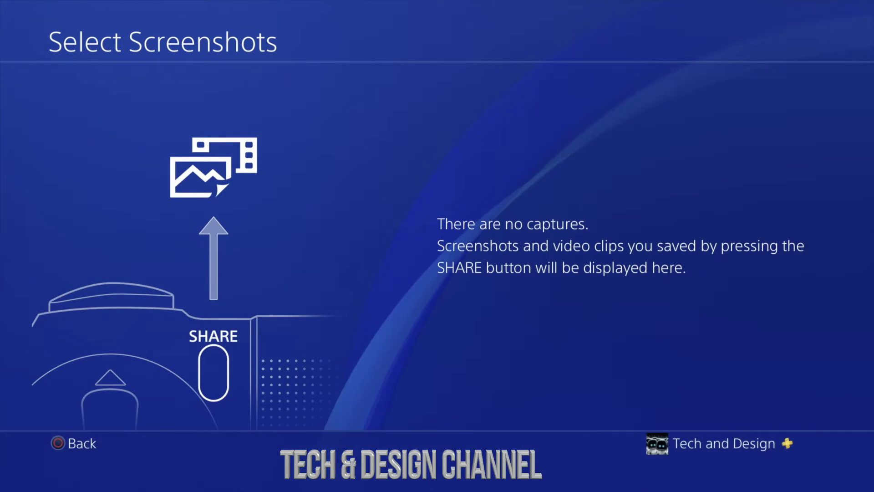
key("Escape")
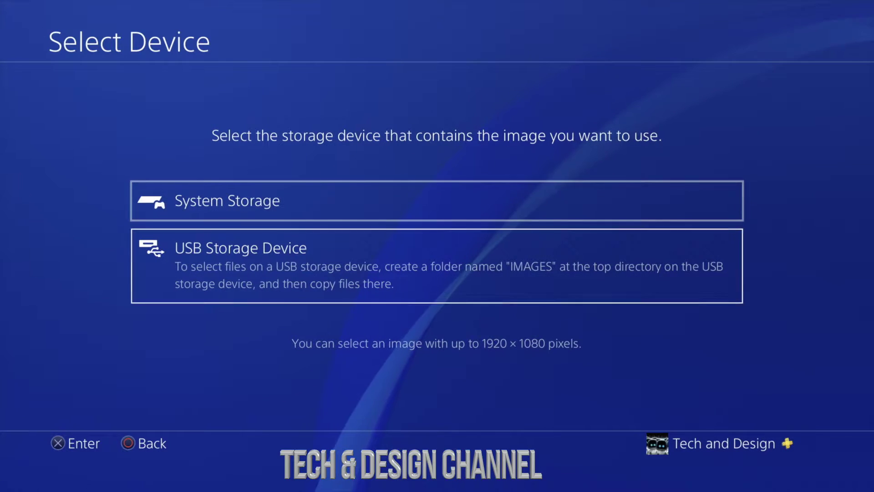
key("Down")
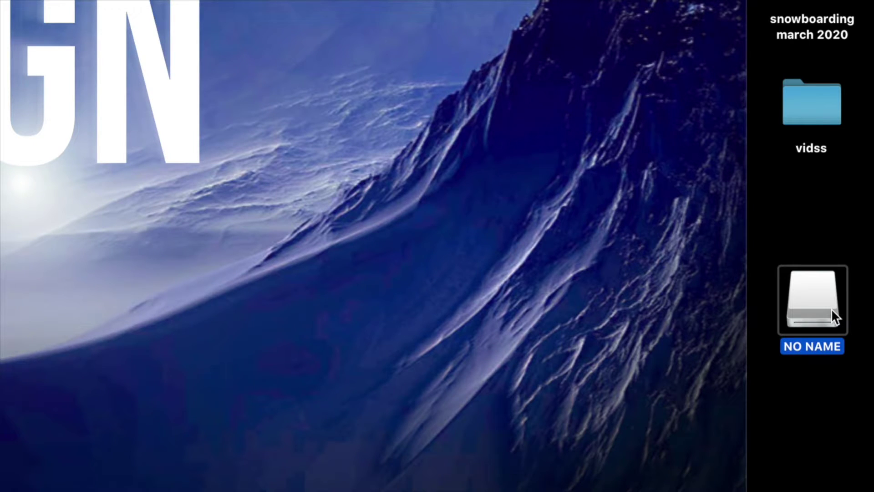
Open the NO NAME USB drive and centre its window showing the IMAGES folder
double_click(831, 308)
left_click_drag(517, 40, 464, 179)
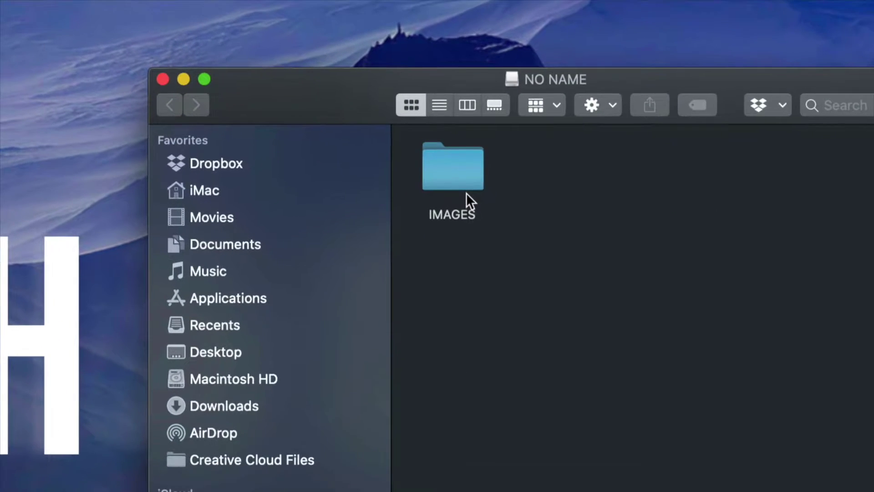
left_click(461, 173)
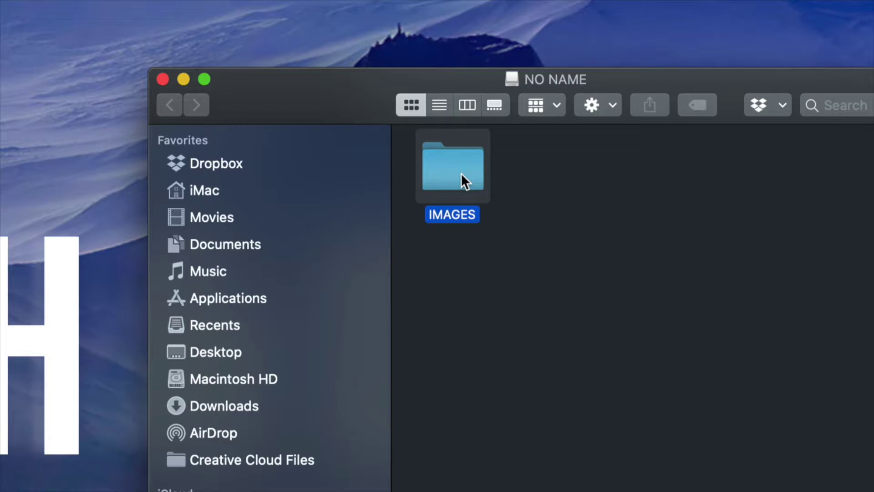
left_click_drag(663, 88, 557, 84)
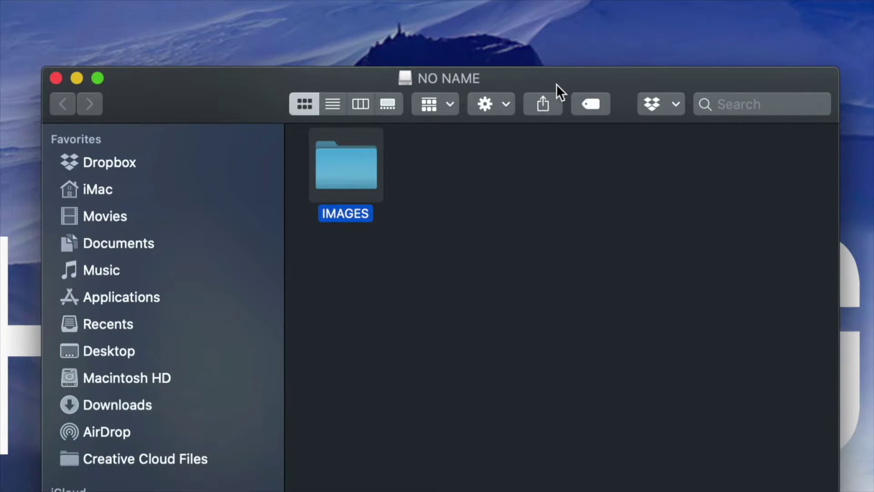
left_click(481, 187)
Create a new folder on the drive, discard it, and select IMAGES
right_click(481, 187)
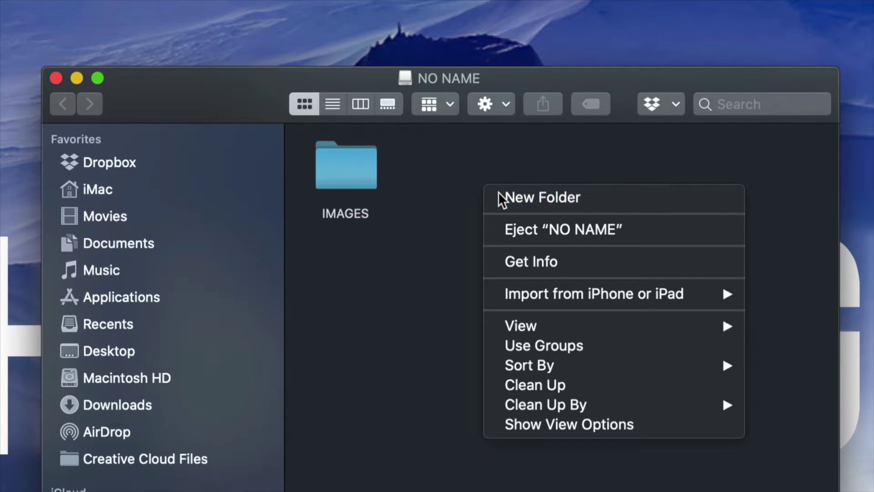
left_click(500, 195)
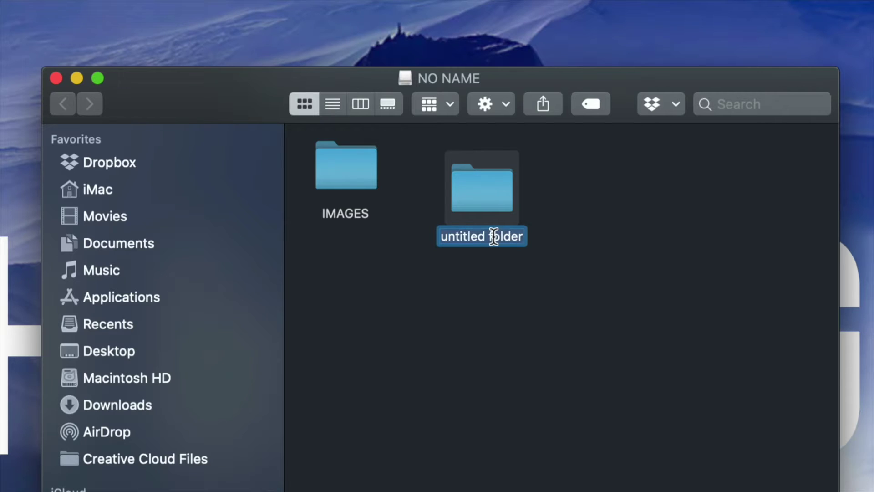
key("Return")
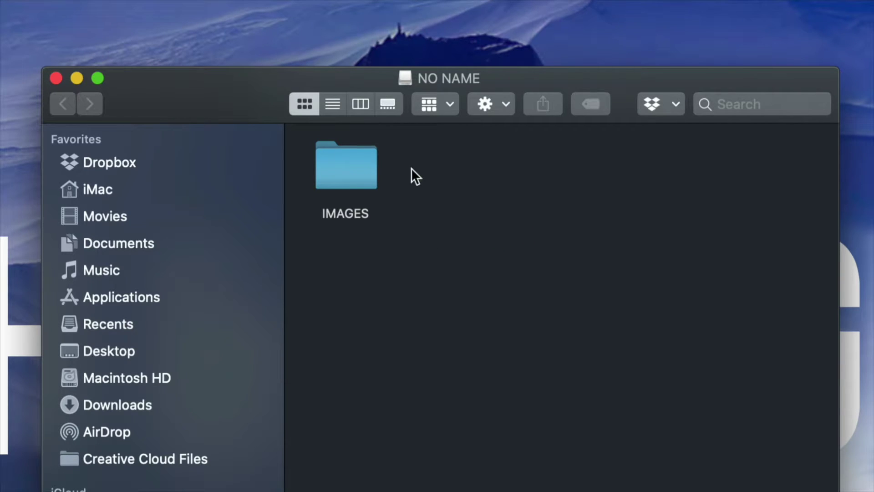
left_click(355, 166)
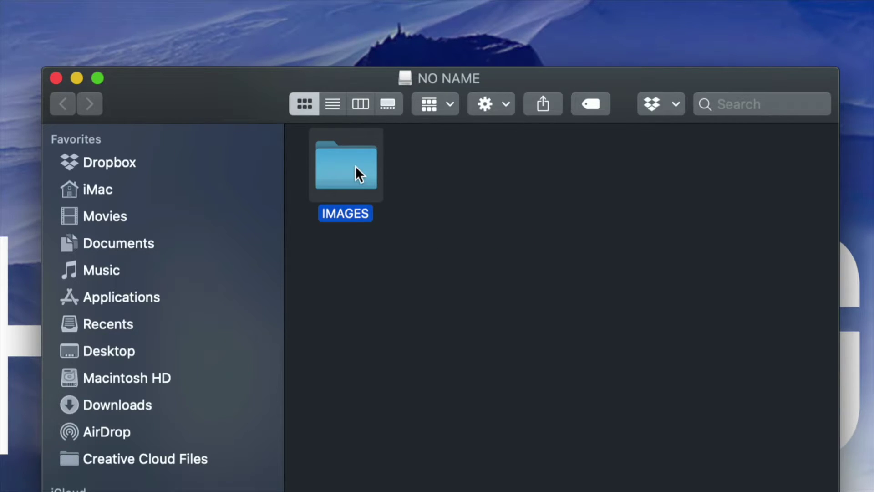
Open IMAGES and Get Info on tech&design_ps4_backgorund.png, showing 1920×1080
double_click(355, 166)
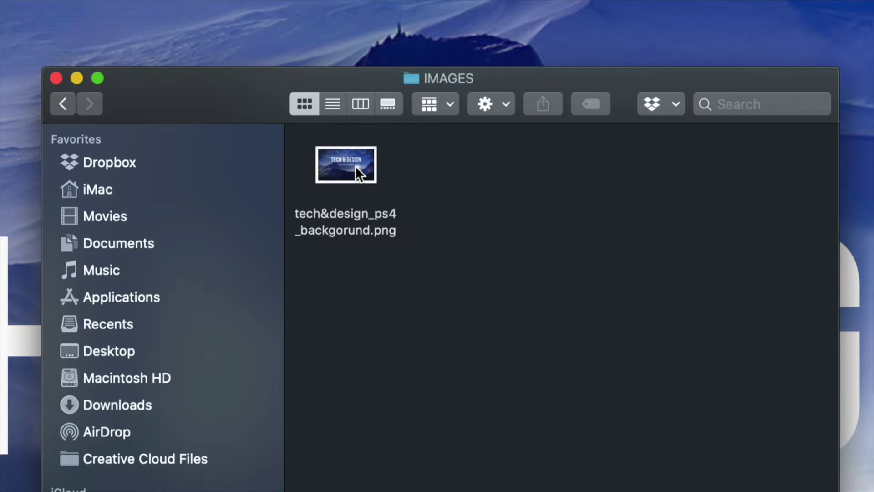
left_click(373, 169)
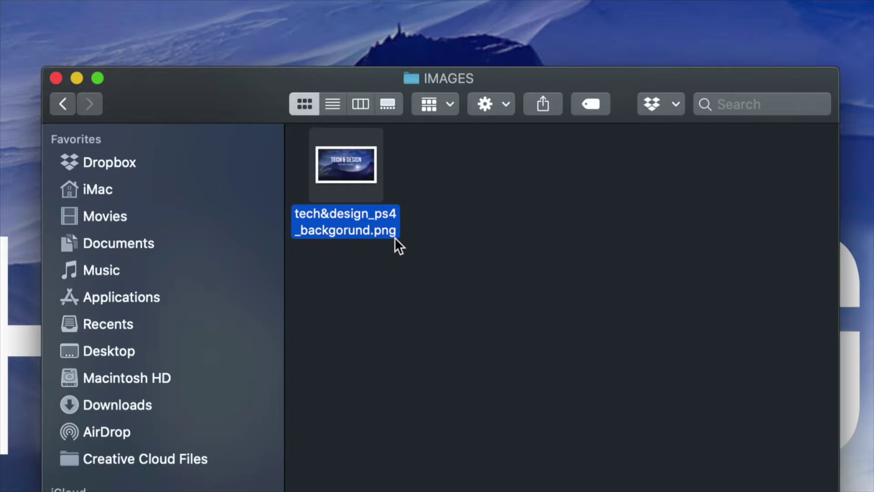
right_click(356, 174)
left_click(437, 259)
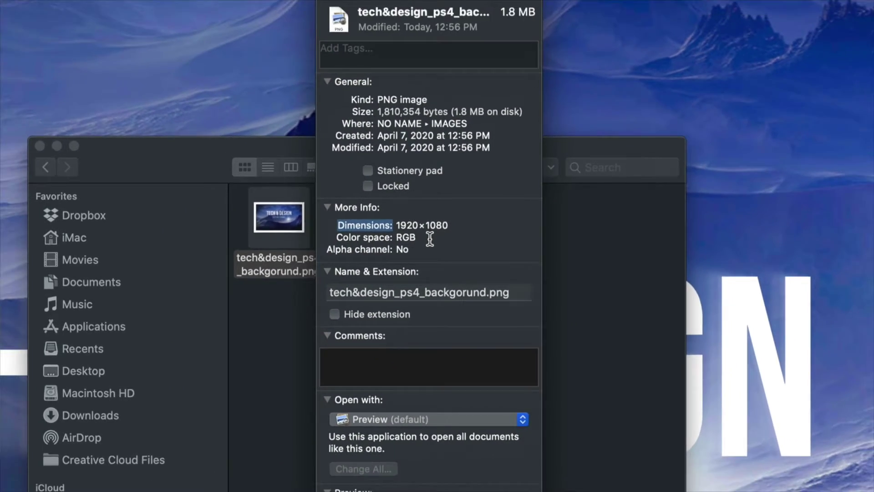
Close the Info panel and the drive window, then eject NO NAME from the desktop
key("super+w")
left_click(305, 164)
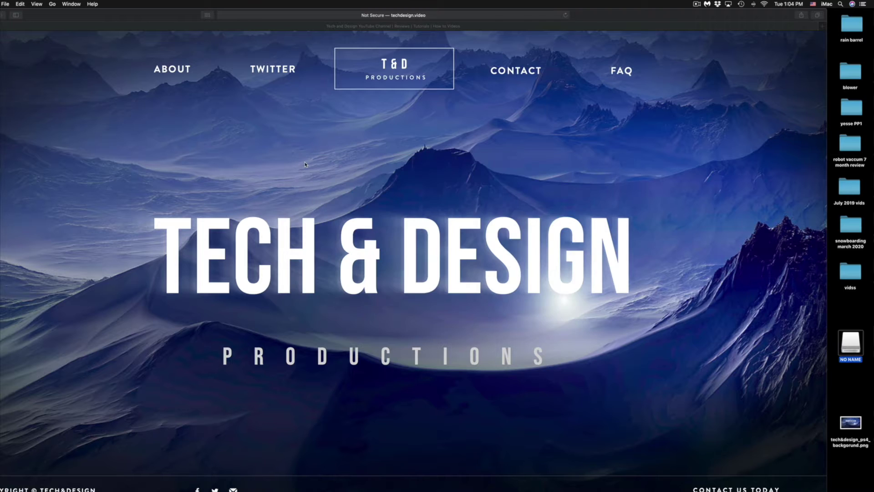
right_click(854, 344)
left_click(813, 356)
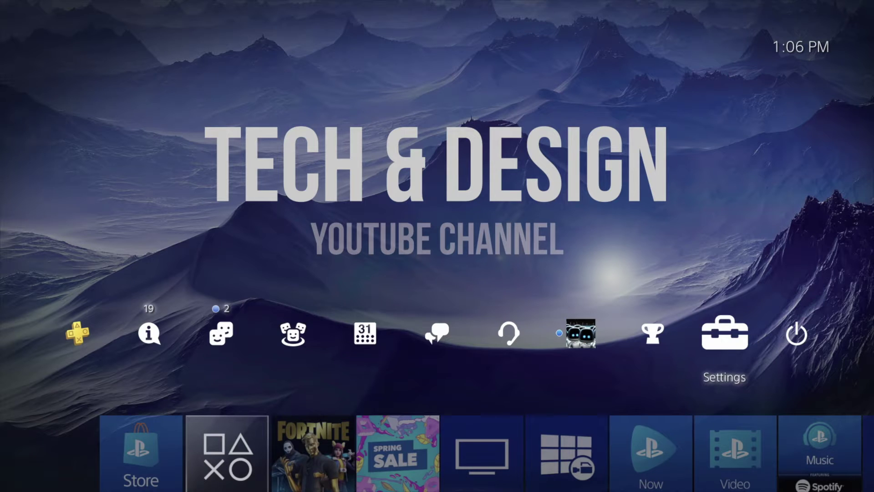
From the home screen, open Settings and go into Themes
key("Left")
key("Right")
key("Left")
key("Right")
key("Return")
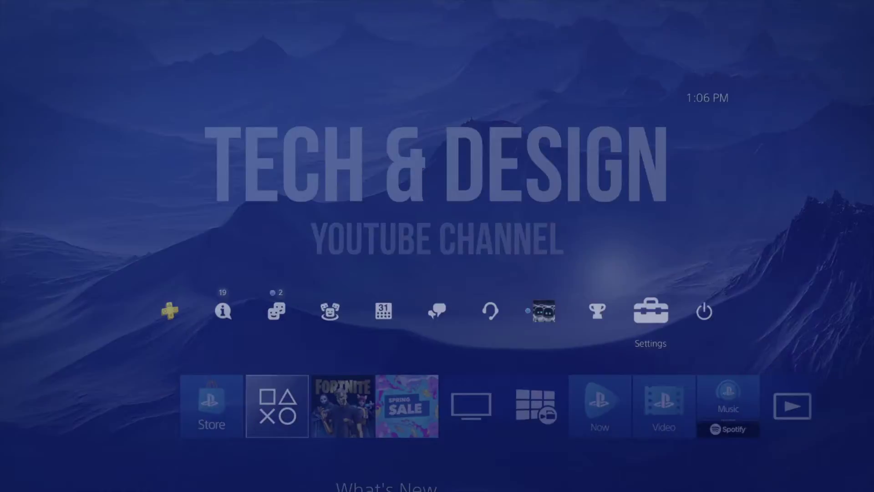
key("Down")
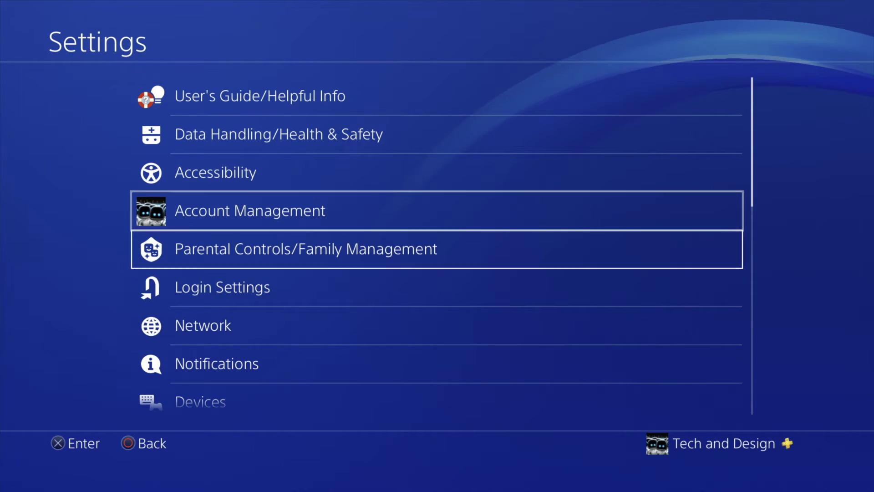
key("Down")
key("Down")
key("Down")
key("Down")
key("Down")
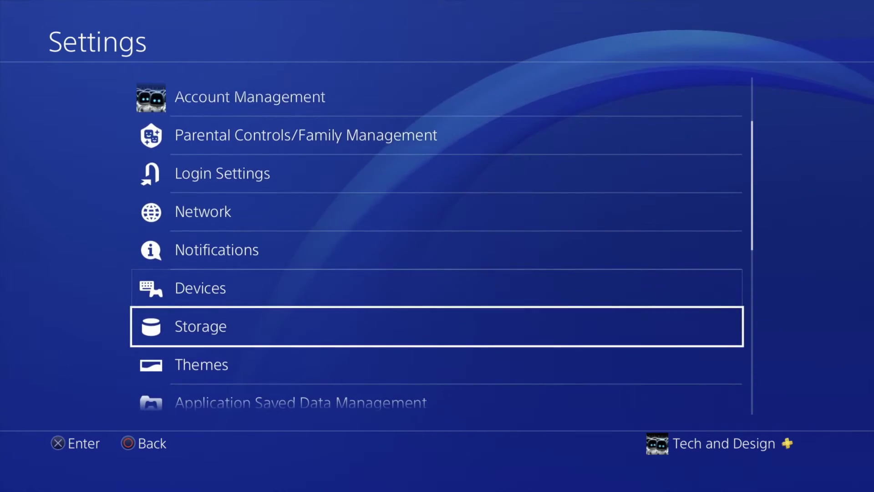
key("Down")
key("Return")
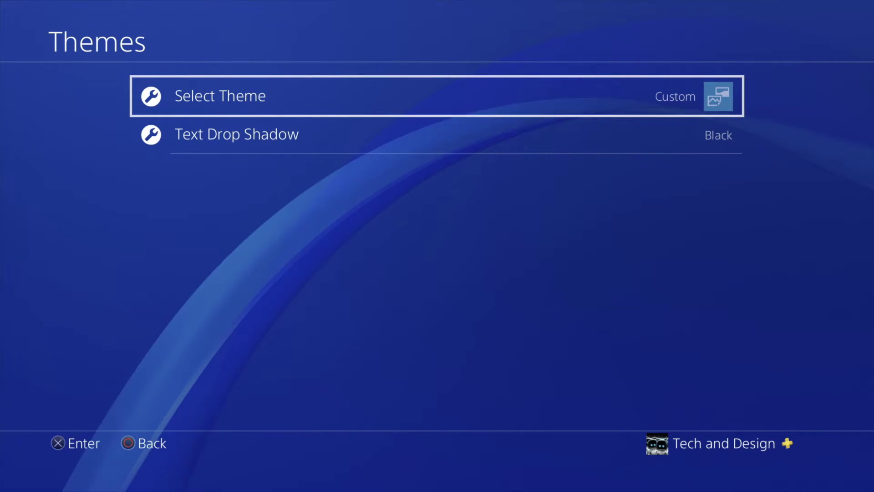
In Select Theme, choose Custom to reach the Select Device screen
key("Return")
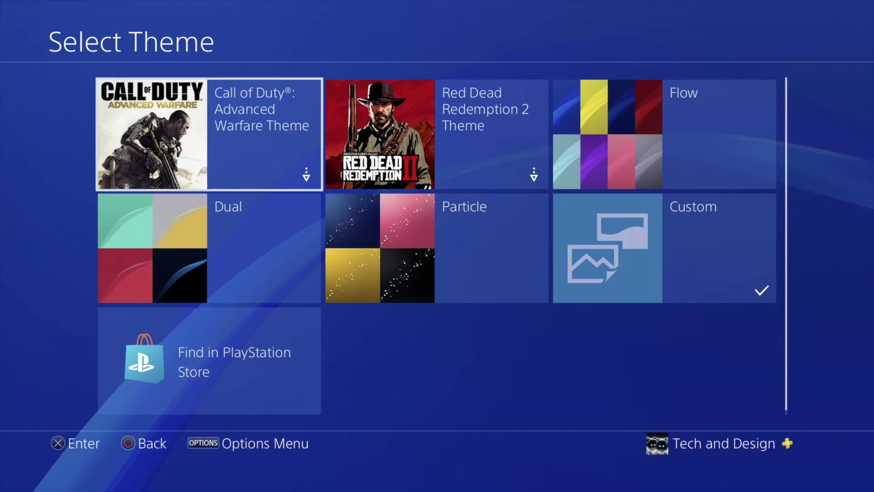
key("Down")
key("Right")
key("Right")
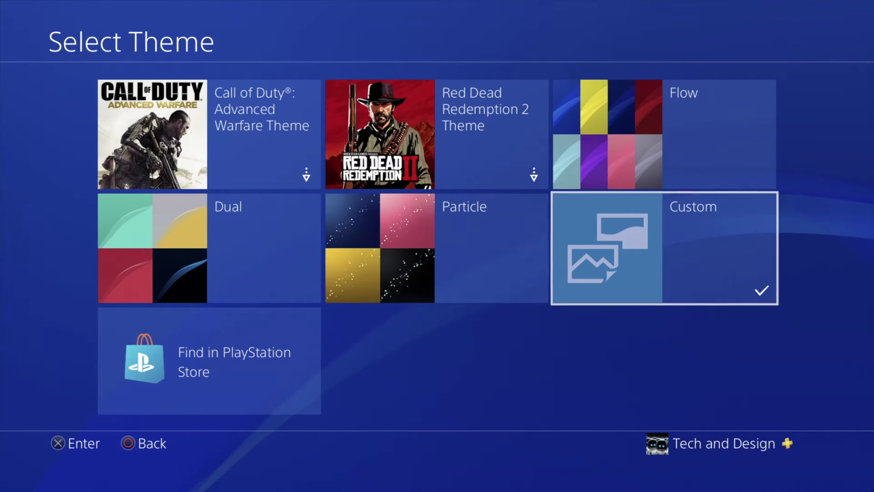
key("Return")
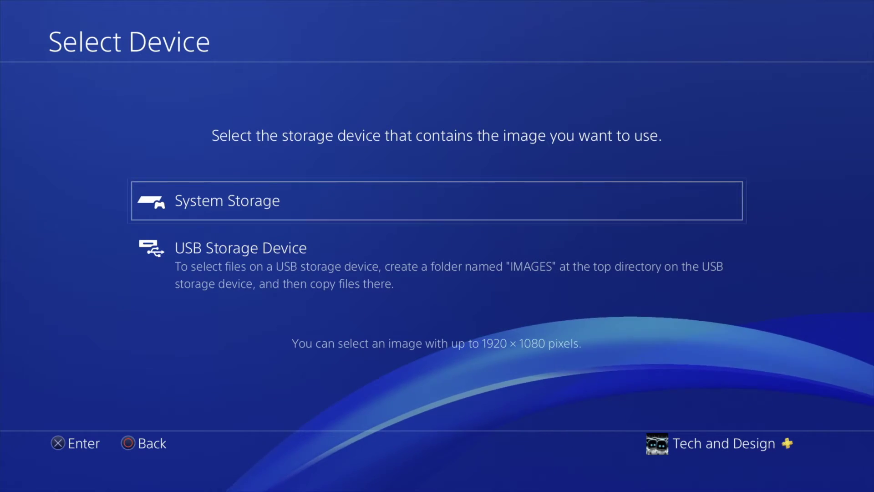
Pick tech&design_ps4_backgorund.png from USB Storage Device as the Custom theme image
key("Down")
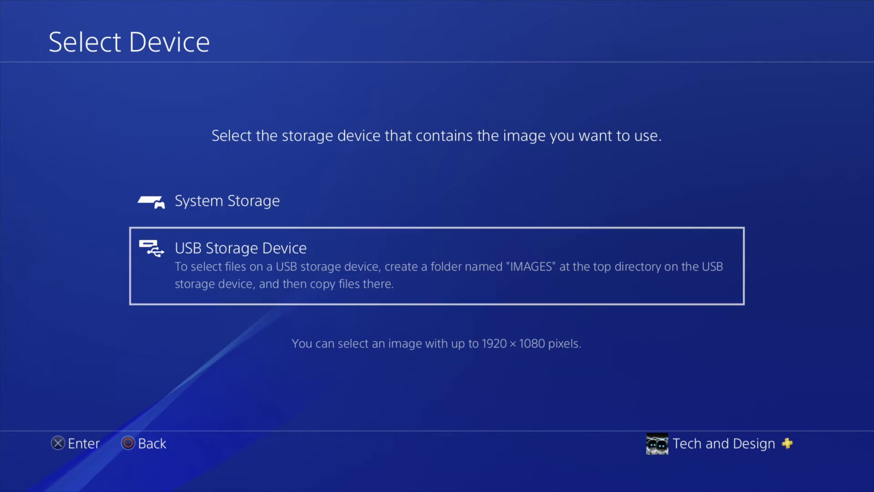
key("Return")
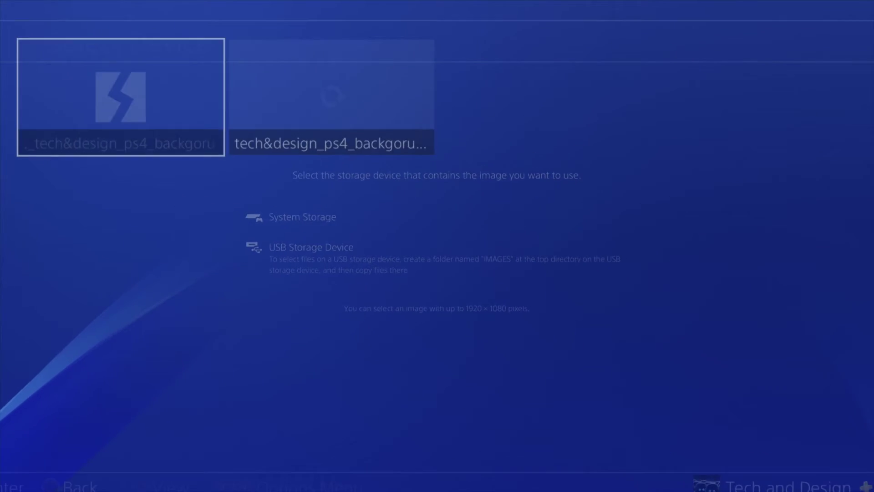
key("Right")
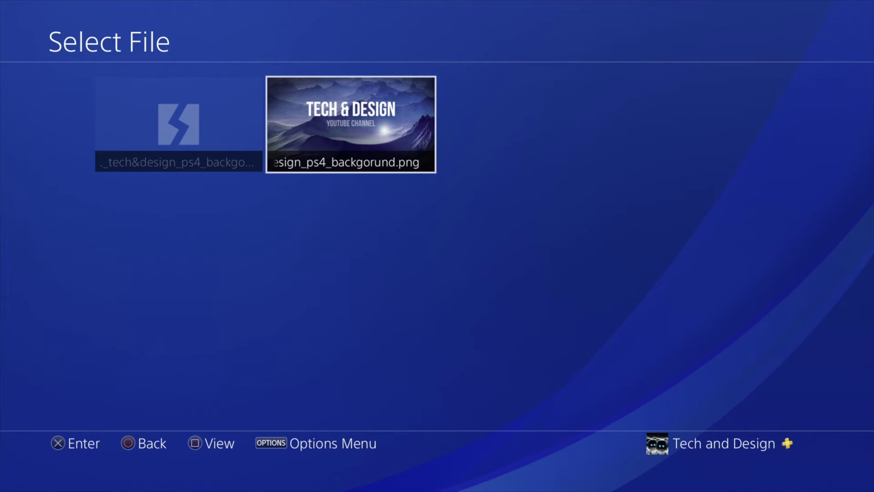
key("Return")
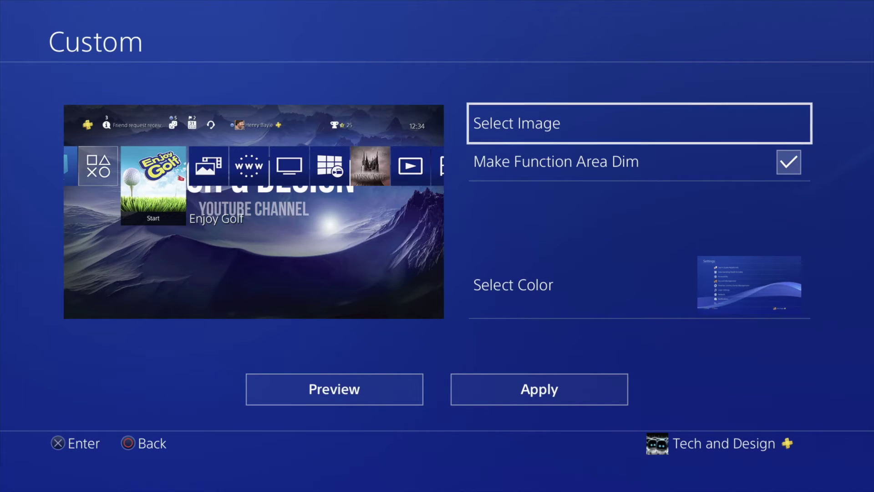
Apply the Custom Tech & Design theme from the Apply button
key("Down")
key("Down")
key("Down")
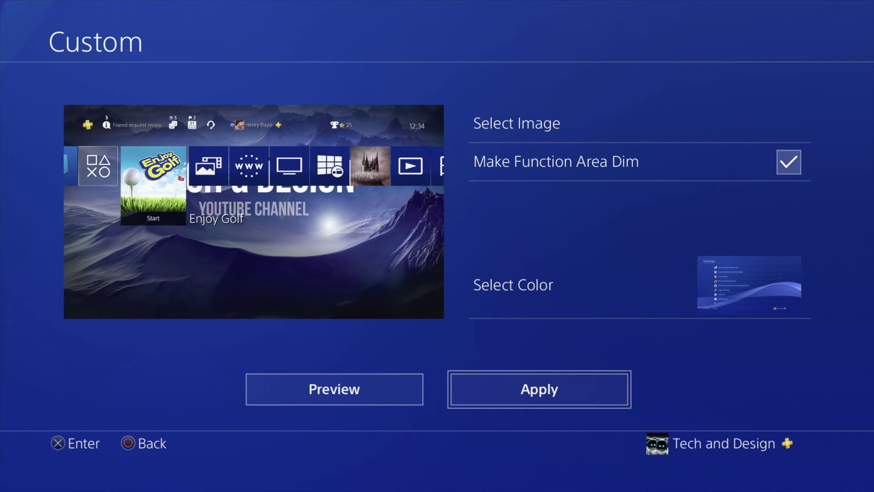
key("Return")
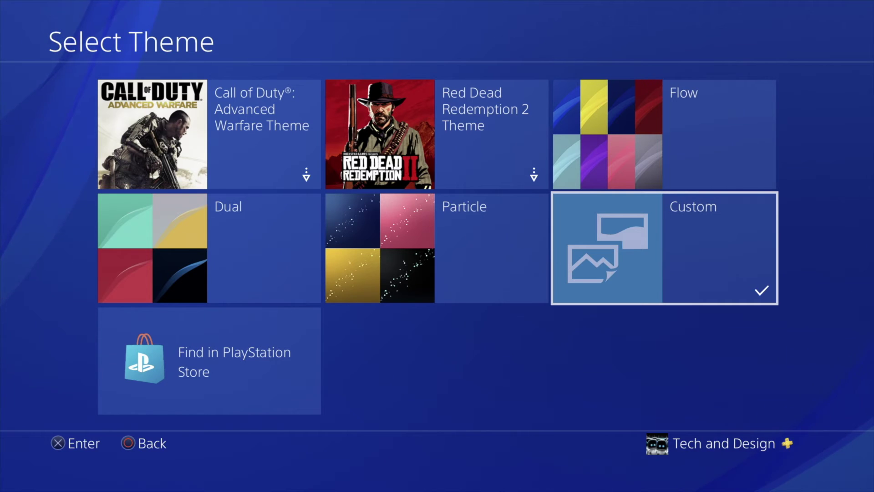
Back out of Select Theme and Settings to the home screen
key("Escape")
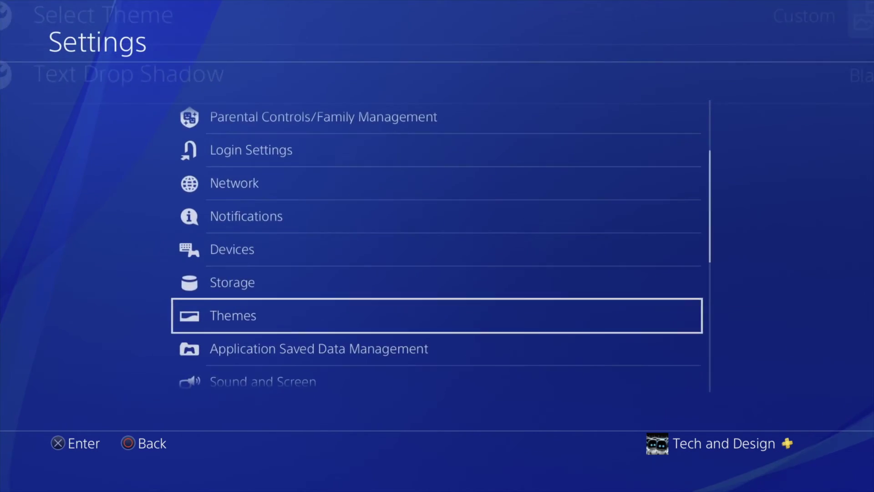
key("Escape")
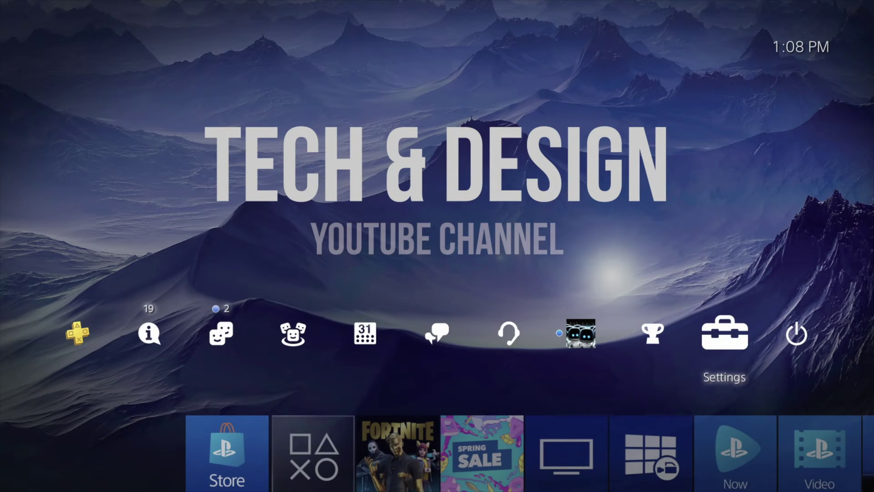